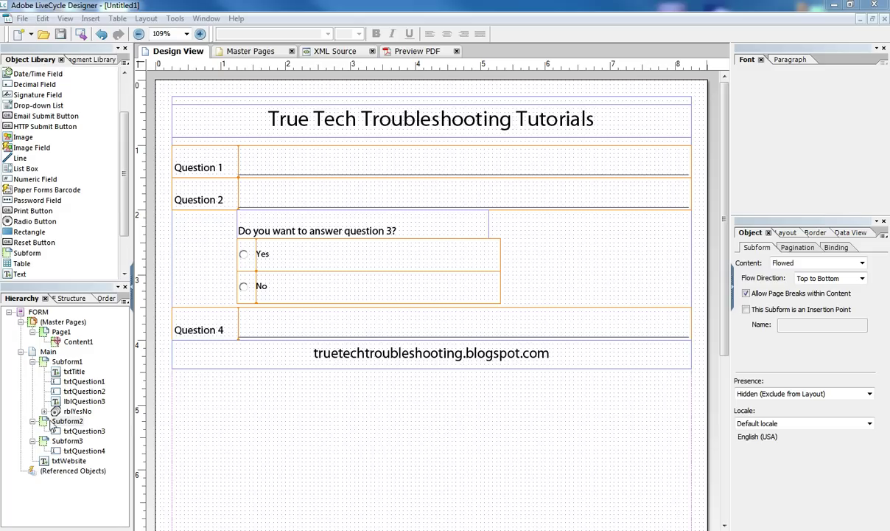
pyautogui.click(73, 381)
pyautogui.click(73, 391)
pyautogui.click(79, 431)
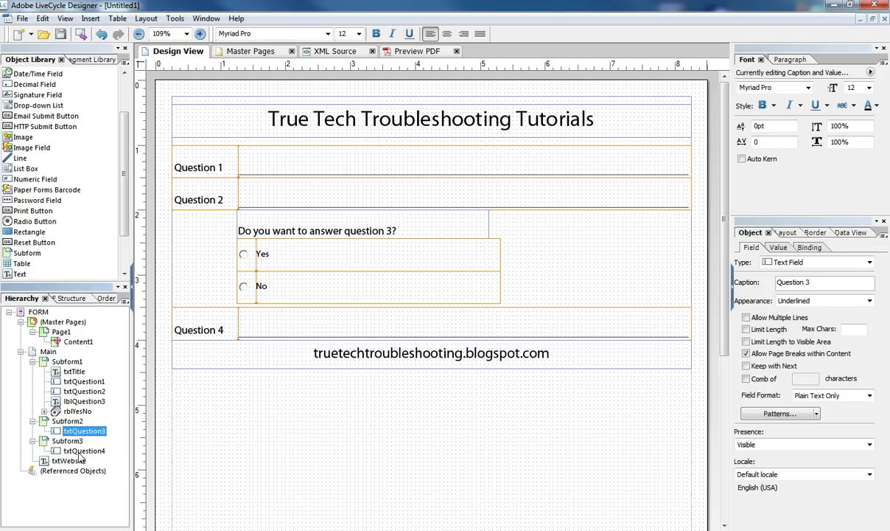
pyautogui.click(78, 450)
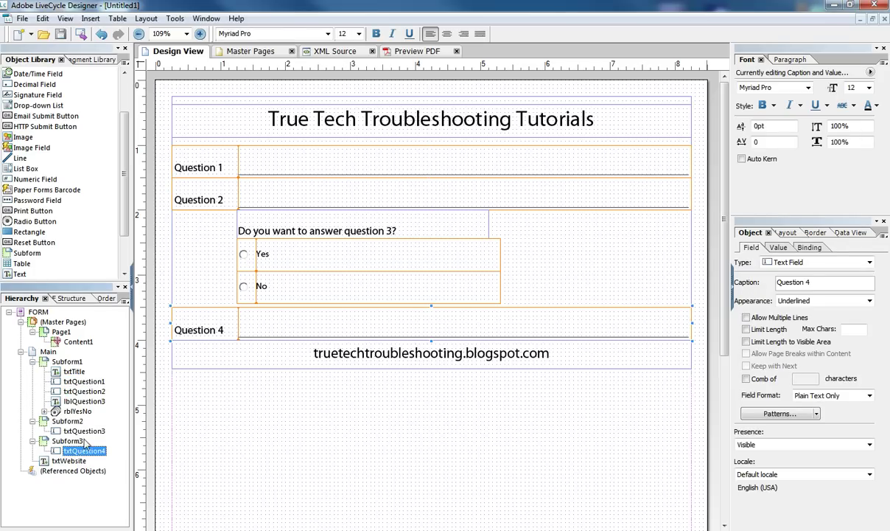
pyautogui.click(82, 431)
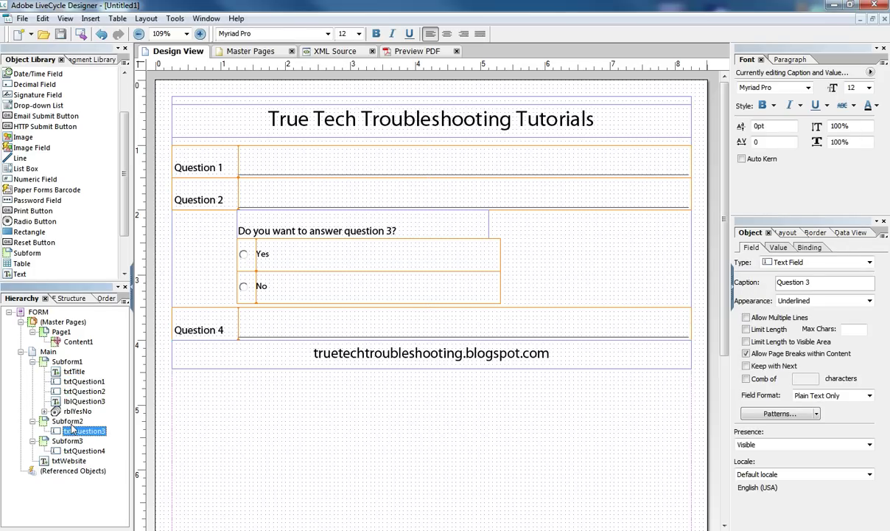
pyautogui.click(69, 421)
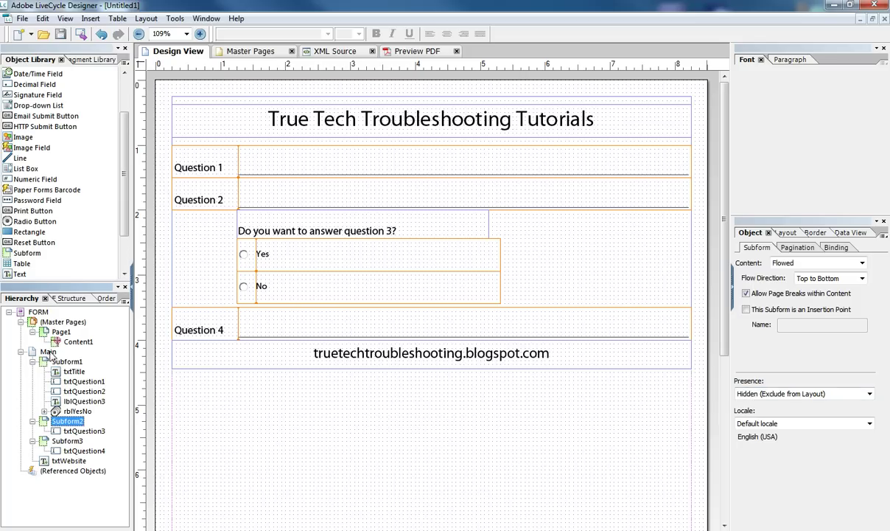
pyautogui.click(778, 394)
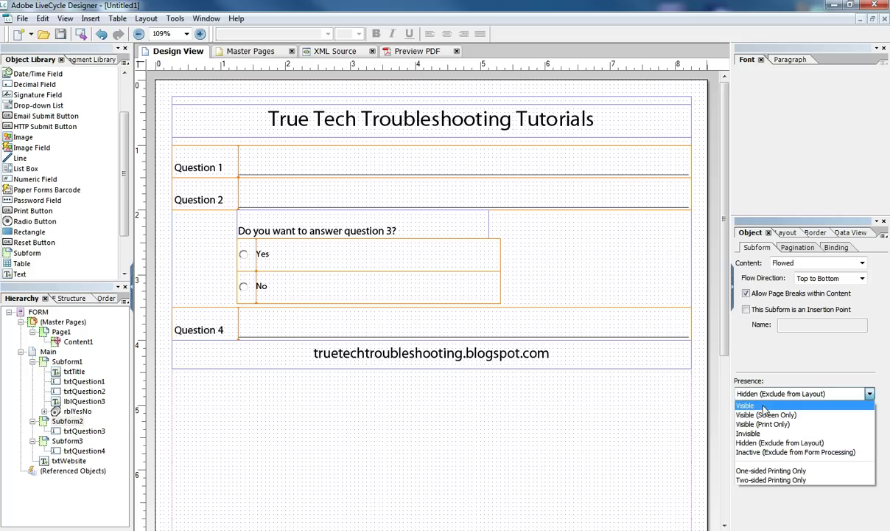
pyautogui.click(764, 406)
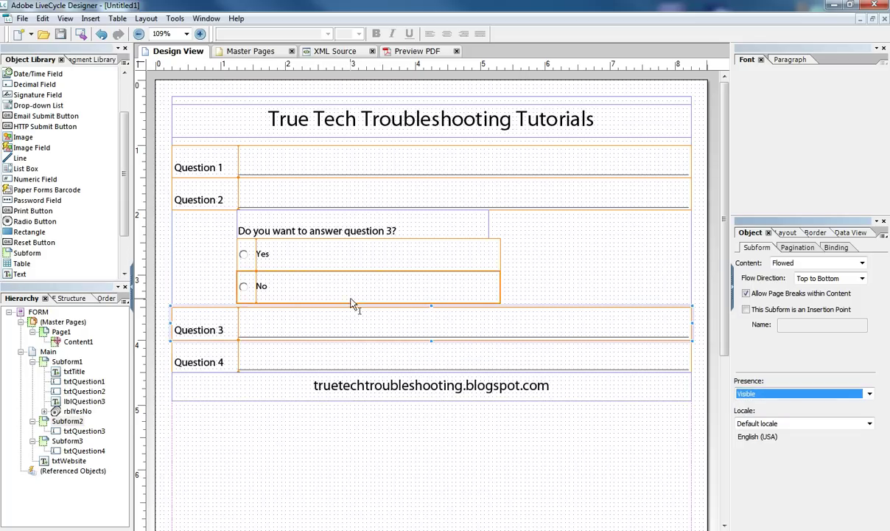
pyautogui.click(787, 394)
pyautogui.click(767, 438)
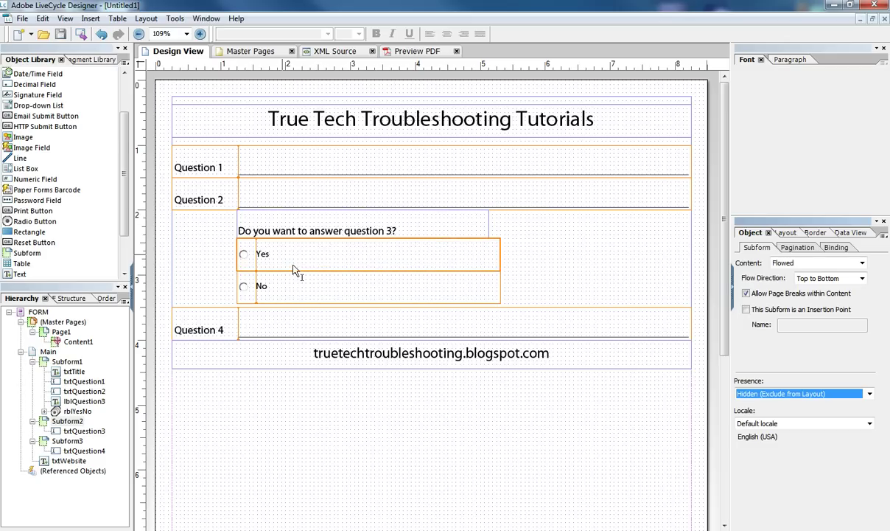
pyautogui.click(434, 53)
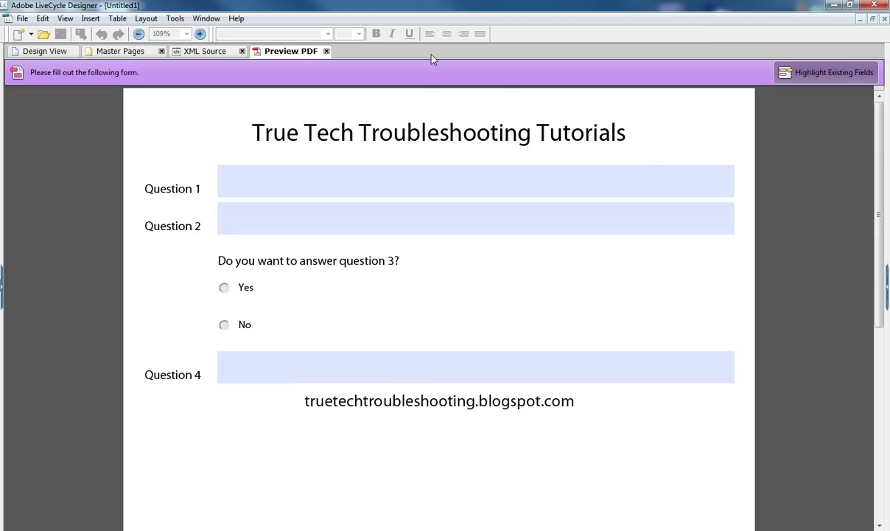
pyautogui.click(312, 182)
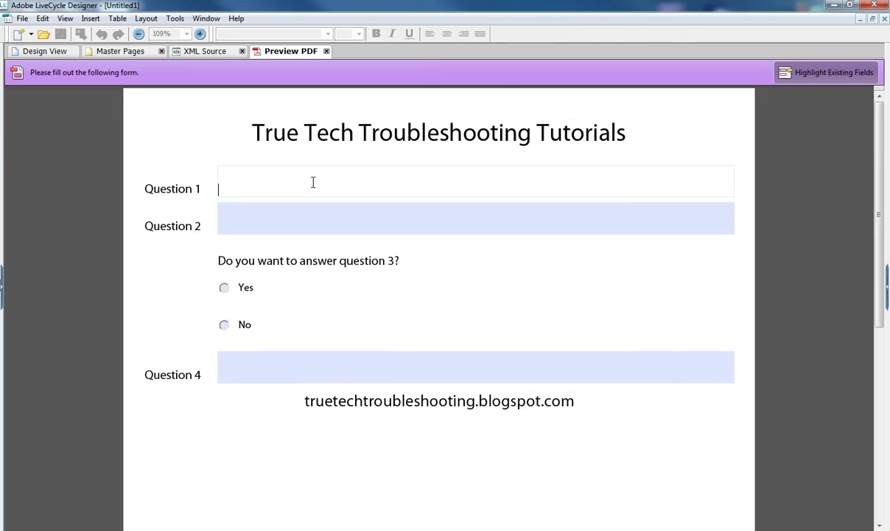
pyautogui.write('Yes')
pyautogui.press('Tab')
pyautogui.write('No')
pyautogui.press('Tab')
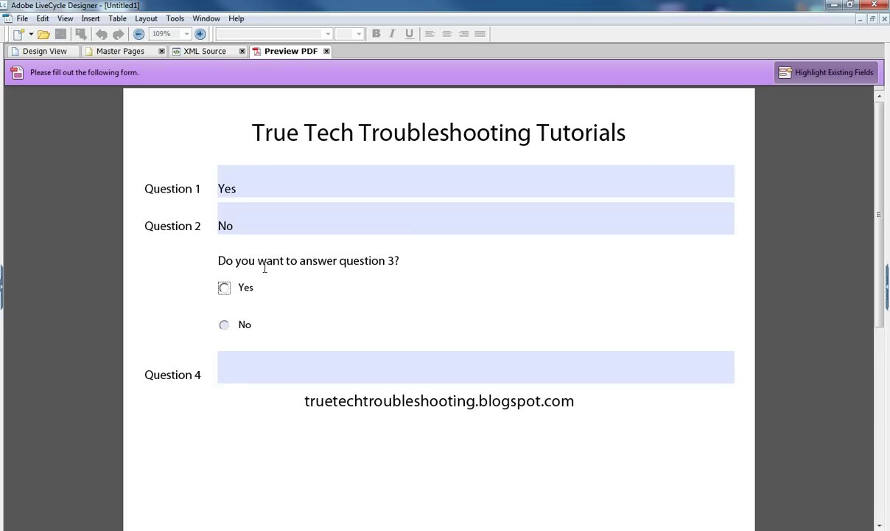
pyautogui.click(225, 328)
pyautogui.click(256, 369)
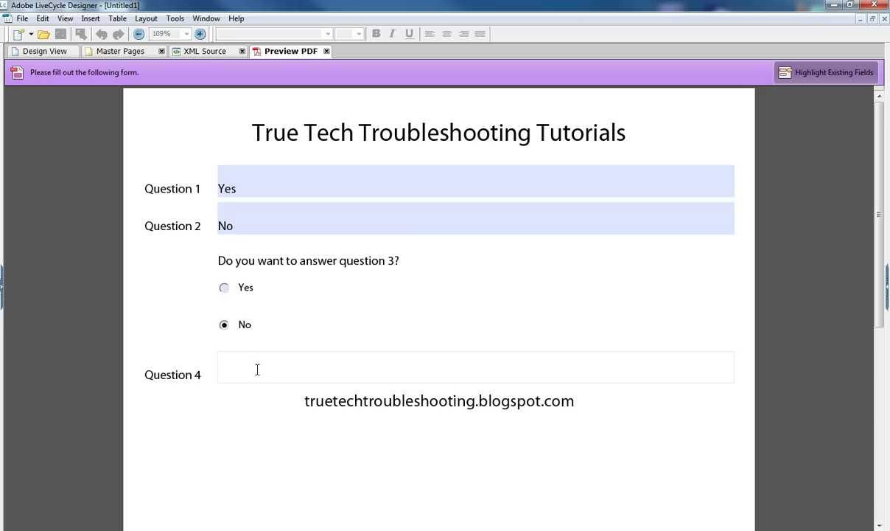
pyautogui.write('No')
pyautogui.click(224, 289)
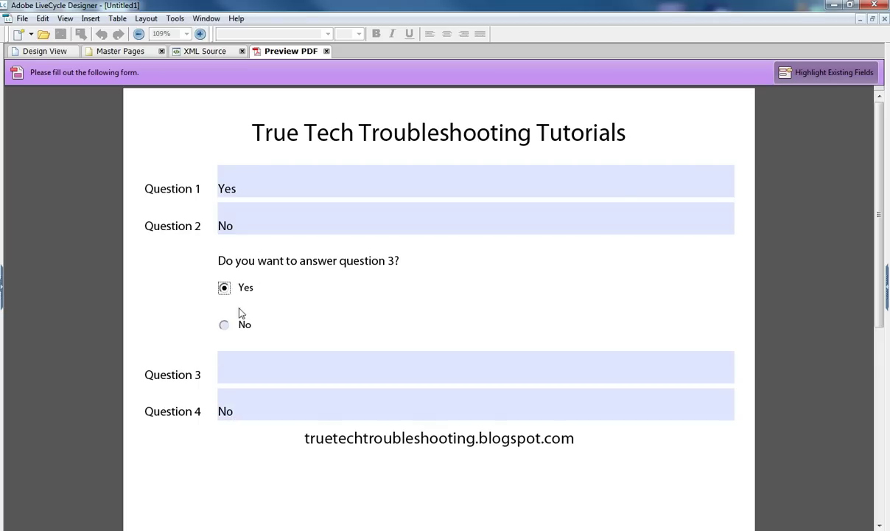
pyautogui.click(246, 372)
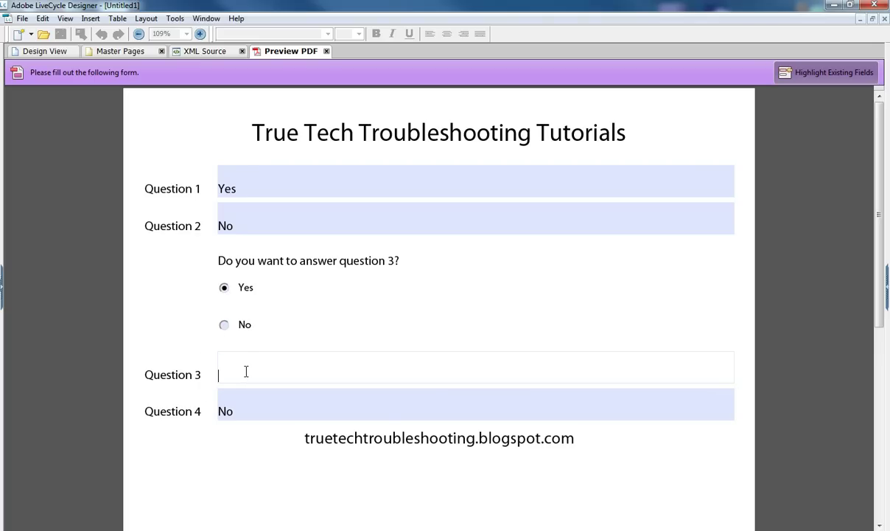
pyautogui.write('Anz')
pyautogui.press('BackSpace')
pyautogui.write('swer')
pyautogui.click(224, 326)
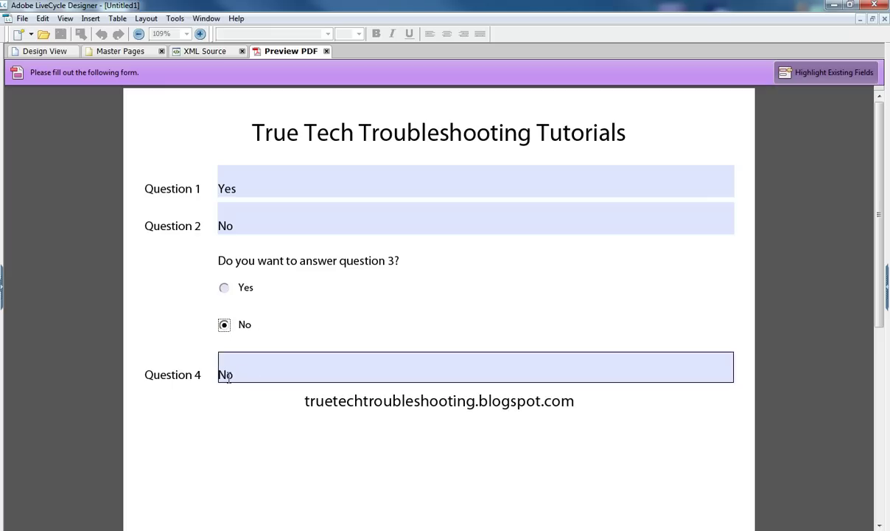
pyautogui.click(224, 289)
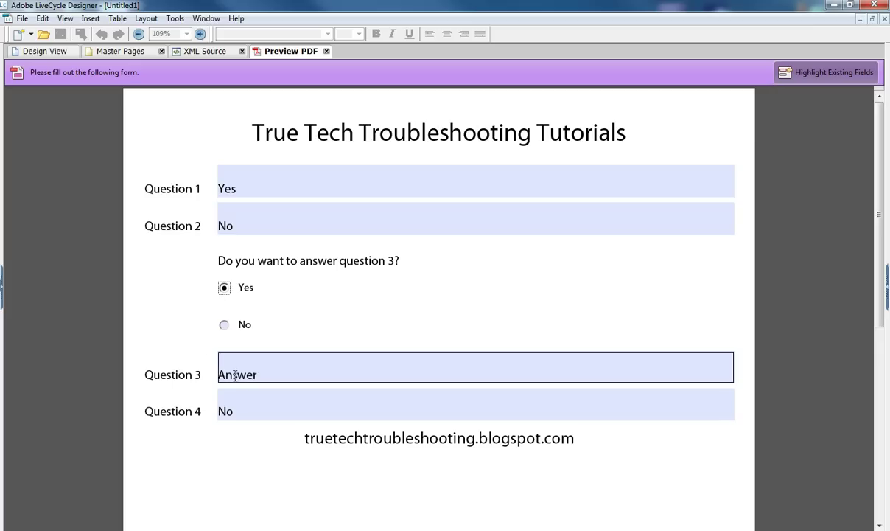
pyautogui.click(224, 324)
pyautogui.click(224, 289)
pyautogui.click(224, 325)
pyautogui.click(53, 59)
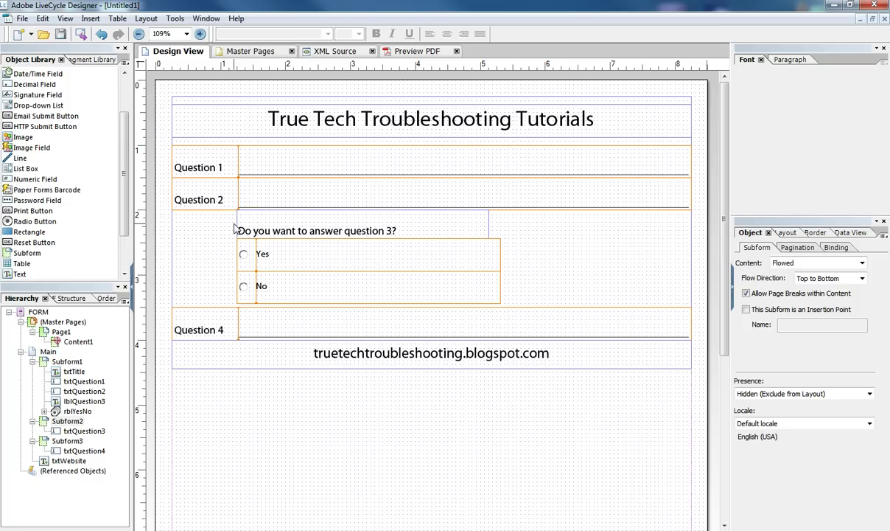
# - Inspect the Main subform and its child subforms for Questions 3 and 4 in the Hierarchy
pyautogui.click(49, 351)
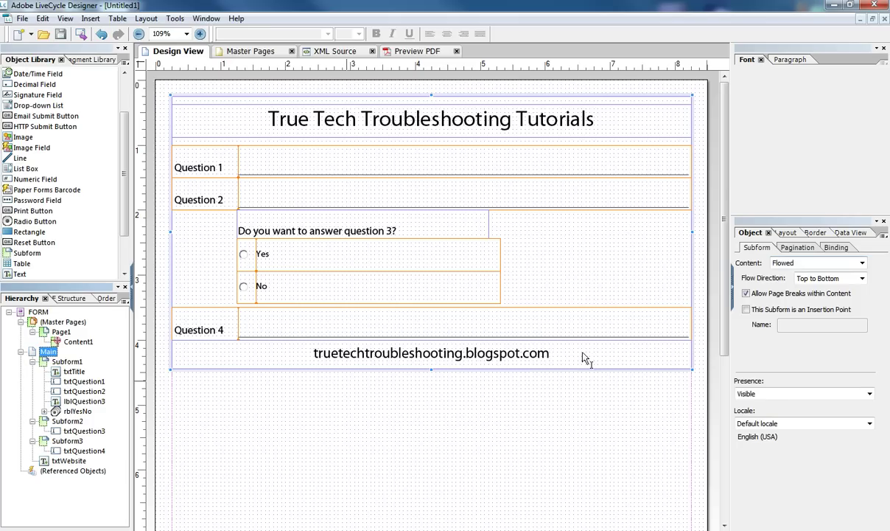
pyautogui.click(67, 361)
pyautogui.click(66, 421)
pyautogui.click(65, 440)
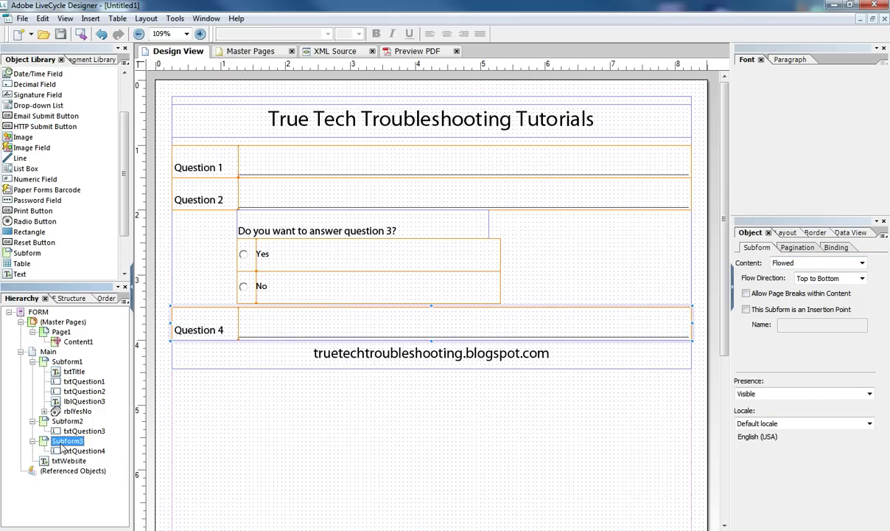
pyautogui.click(66, 361)
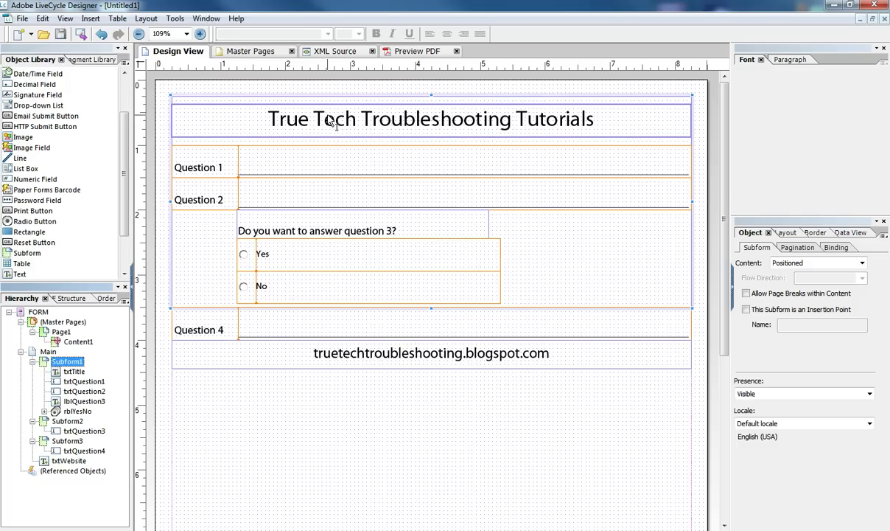
# - Try a top-to-bottom flow layout on the top subform, then restore its positioned layout
pyautogui.click(814, 262)
pyautogui.click(811, 278)
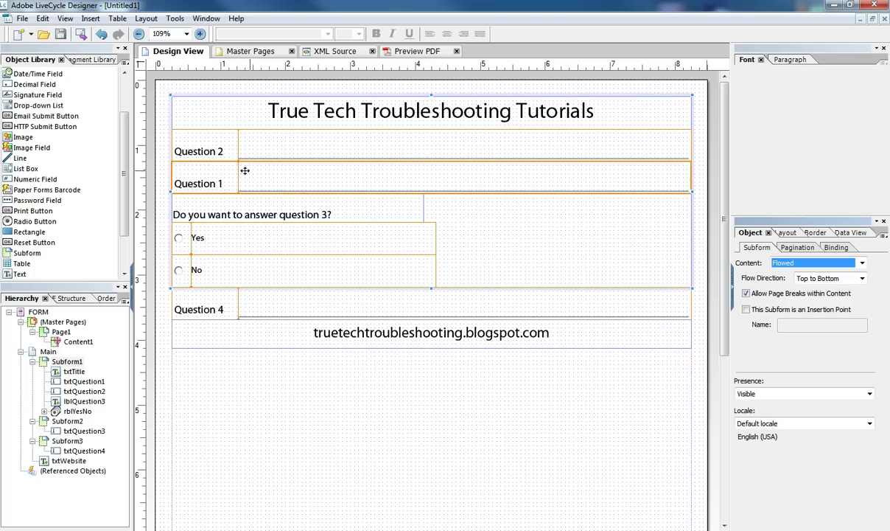
pyautogui.click(862, 263)
pyautogui.click(792, 270)
pyautogui.click(101, 34)
pyautogui.click(101, 34)
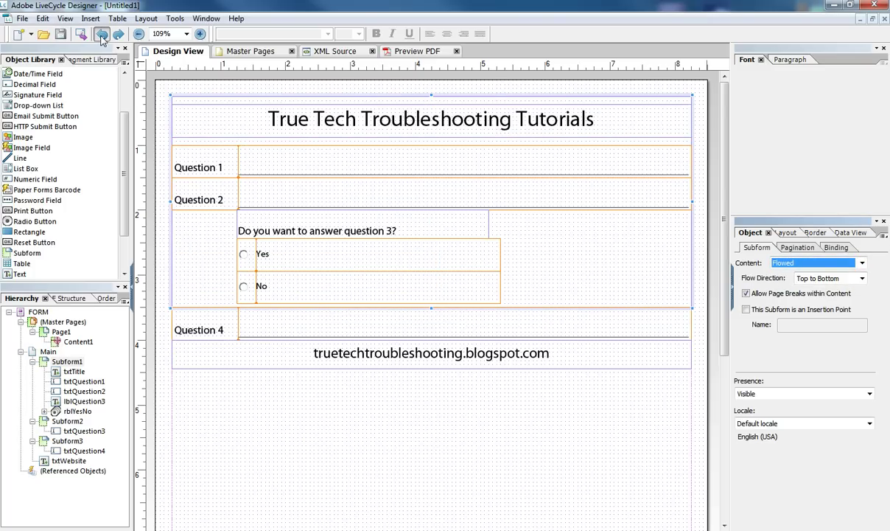
# - Set the Question 3 subform (Subform2) to Visible and select the Question 4 subform
pyautogui.click(67, 421)
pyautogui.click(833, 394)
pyautogui.click(798, 406)
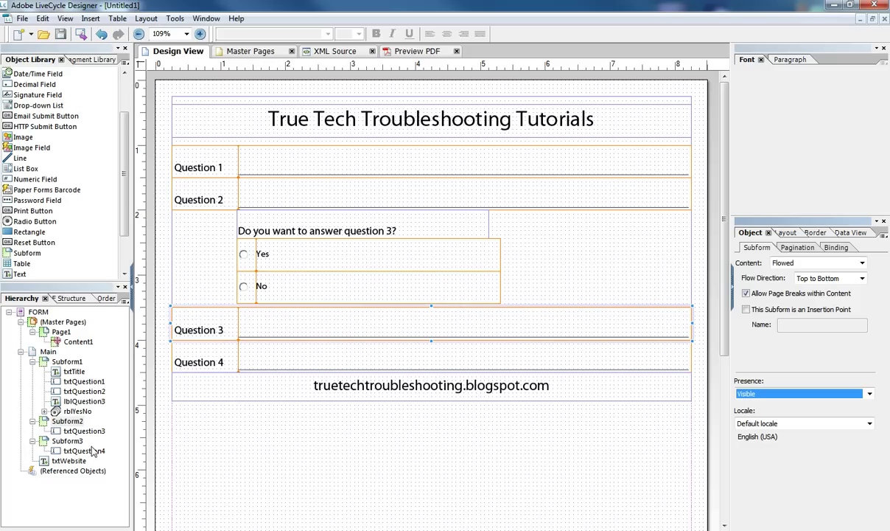
pyautogui.click(63, 442)
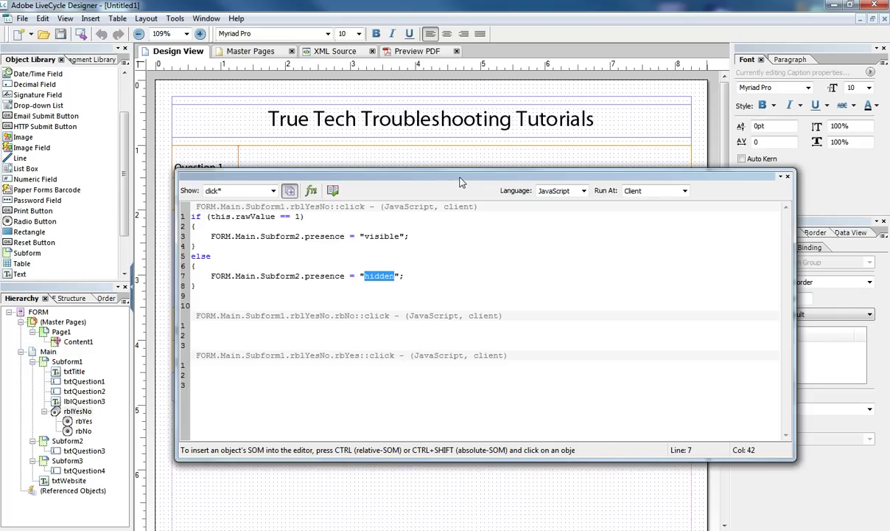
# - Show the Yes/No radio group's click event script in the Script Editor
pyautogui.moveTo(415, 179); pyautogui.dragTo(356, 179)
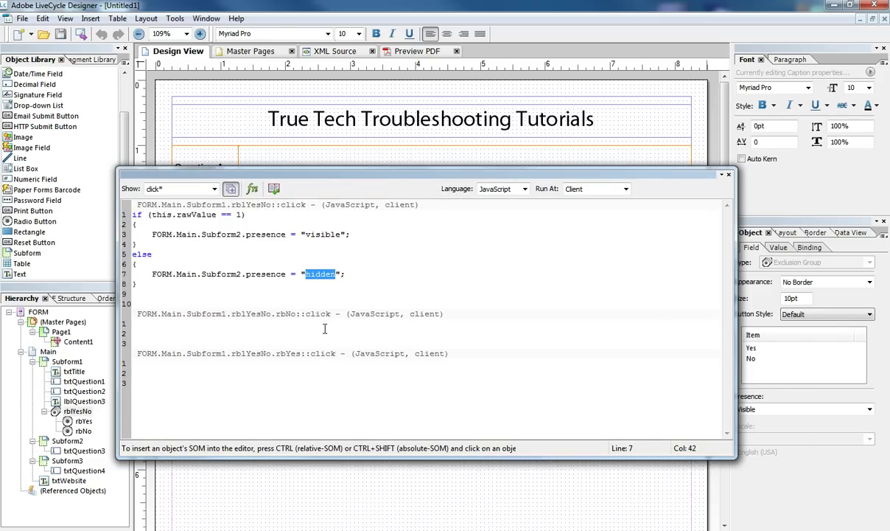
pyautogui.doubleClick(280, 205)
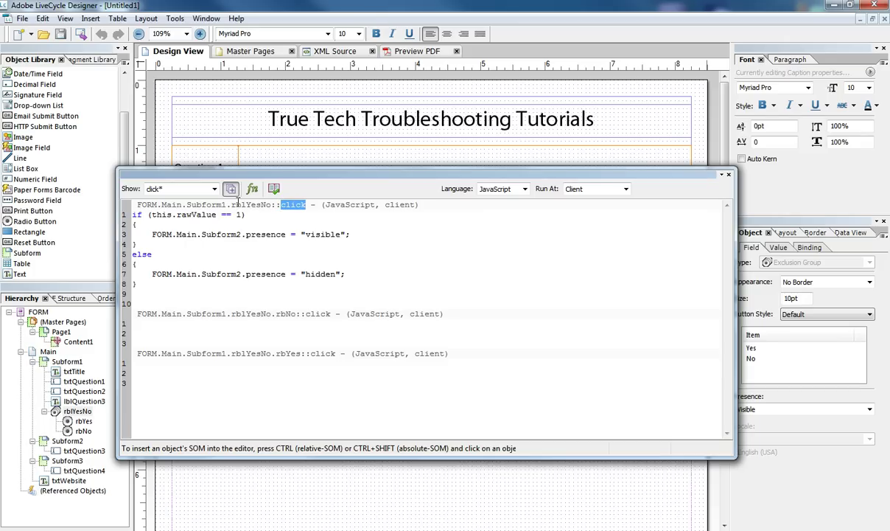
pyautogui.click(77, 410)
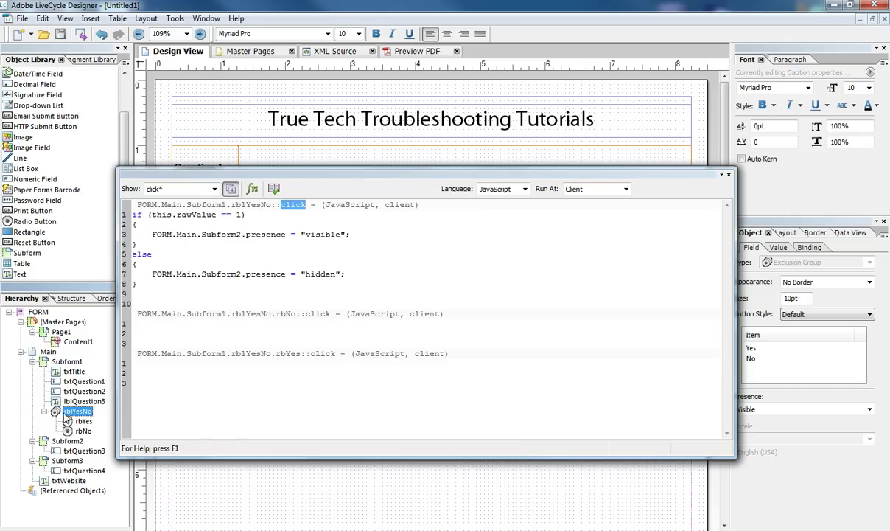
pyautogui.click(213, 188)
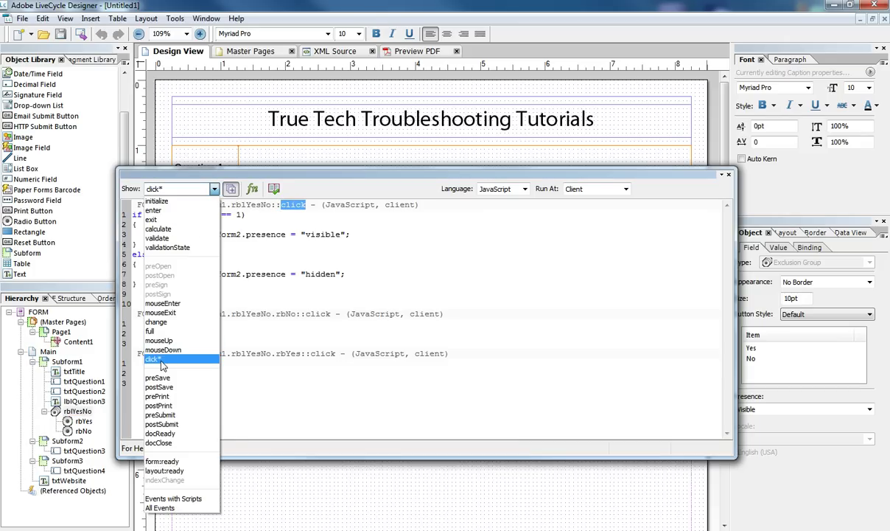
pyautogui.click(162, 359)
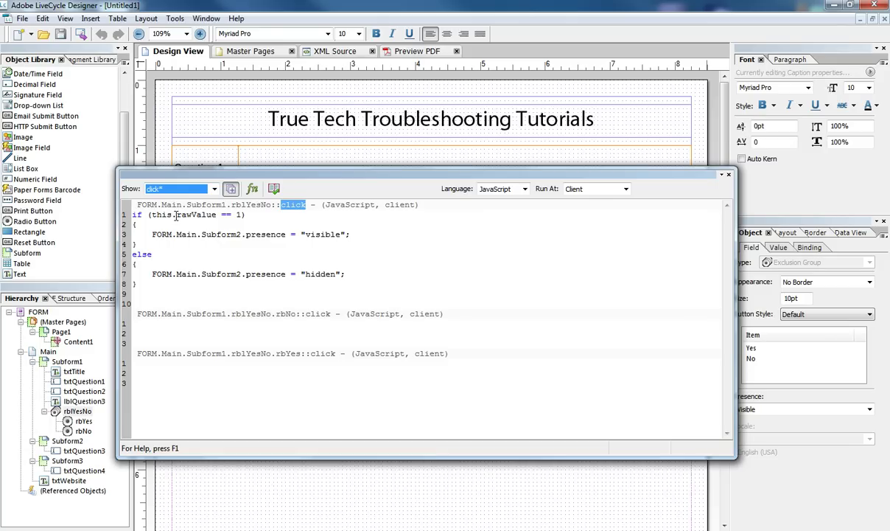
# - Review the if/else lines that make Subform2 visible or hidden
pyautogui.moveTo(221, 215); pyautogui.dragTo(229, 214)
pyautogui.click(263, 234)
pyautogui.moveTo(150, 234); pyautogui.dragTo(348, 234)
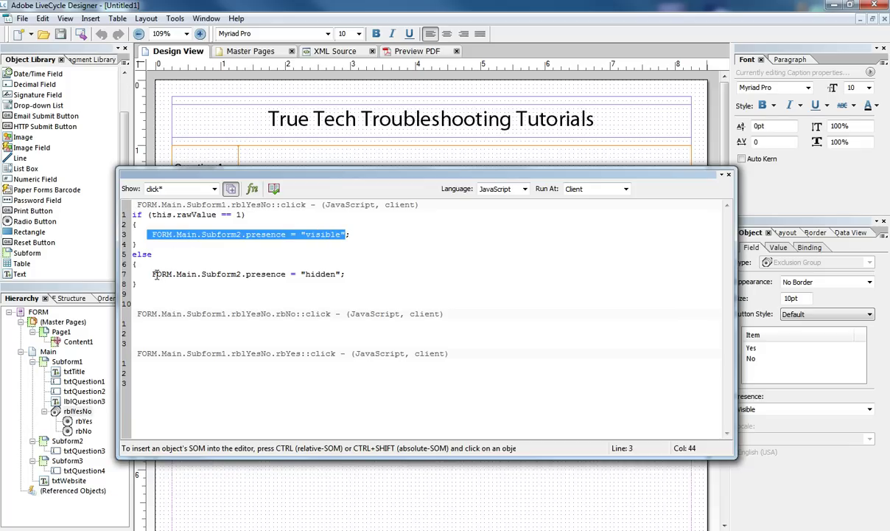
pyautogui.moveTo(152, 274); pyautogui.dragTo(345, 274)
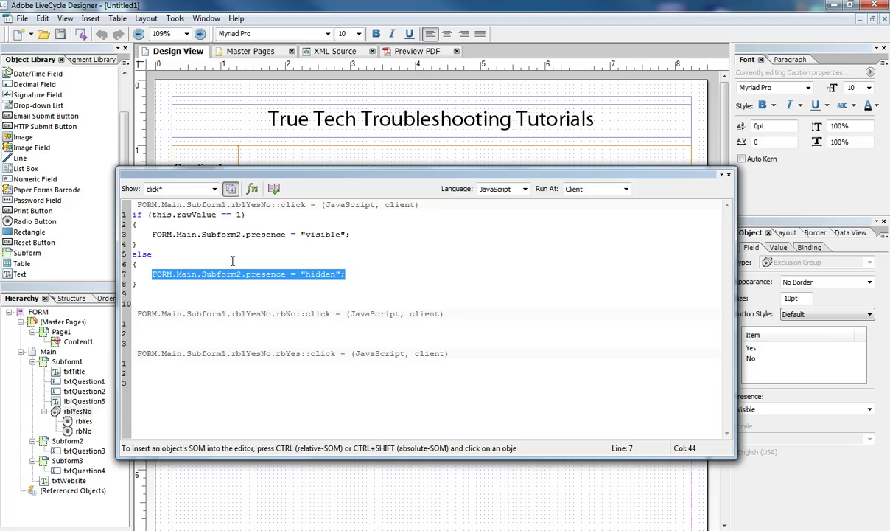
pyautogui.click(233, 274)
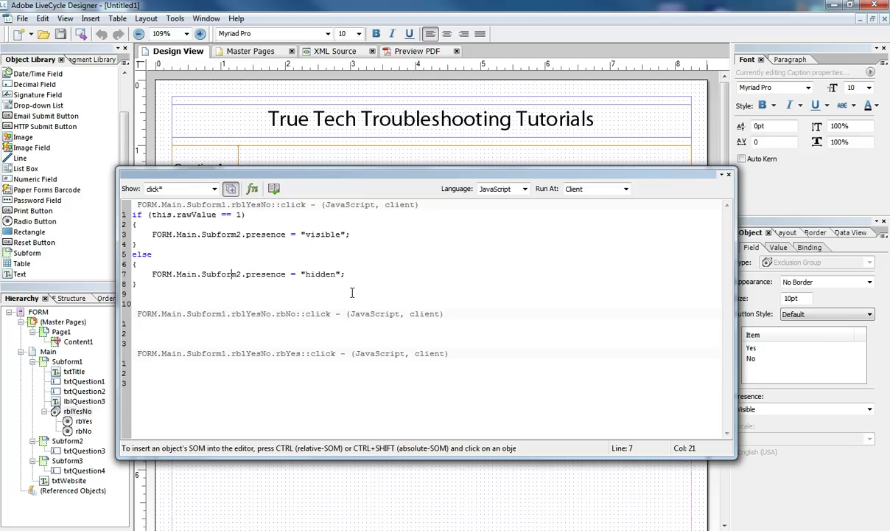
# - Check that the condition tests for value 1, then close the Script Editor
pyautogui.click(238, 214)
pyautogui.doubleClick(239, 214)
pyautogui.moveTo(344, 273); pyautogui.dragTo(231, 273)
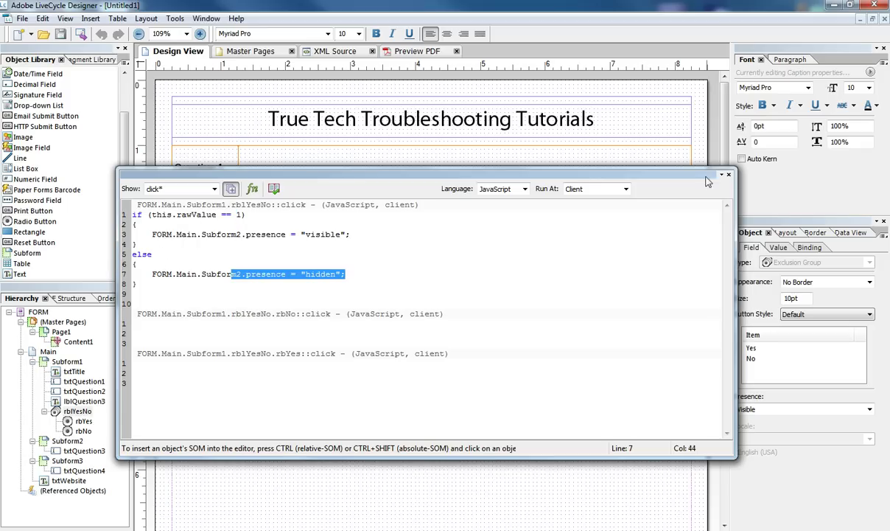
pyautogui.click(727, 173)
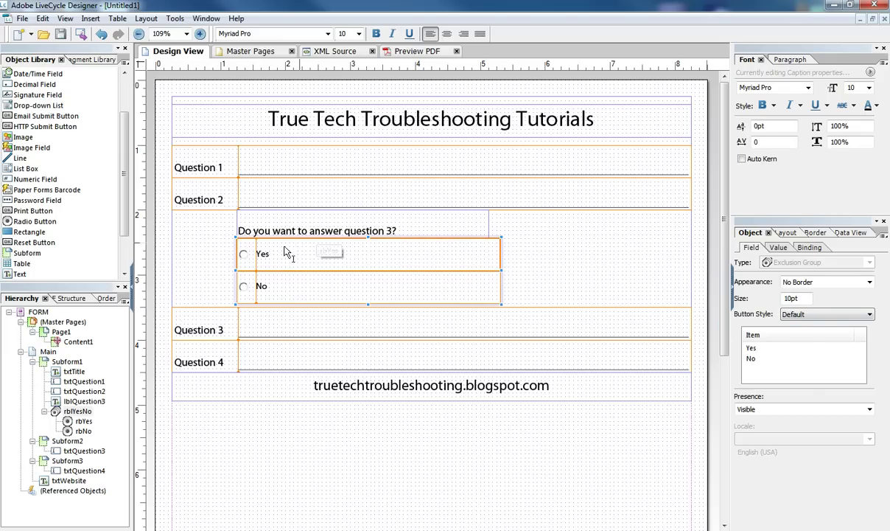
# - Confirm Yes is bound to 1 and No to 2, recheck the script, then preview the PDF
pyautogui.click(809, 248)
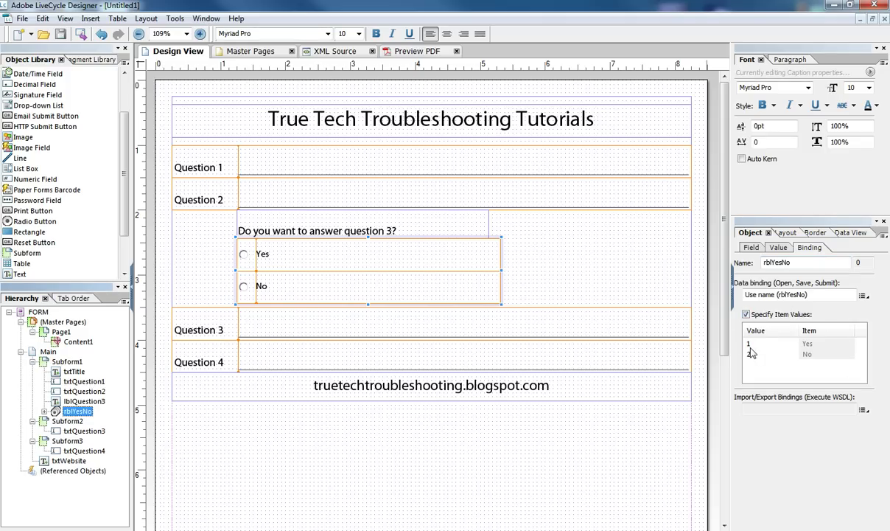
pyautogui.click(206, 18)
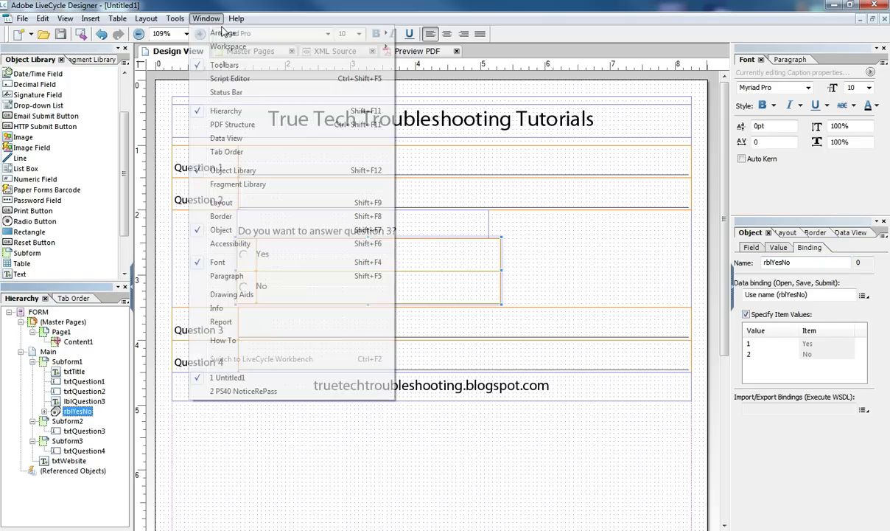
pyautogui.click(234, 78)
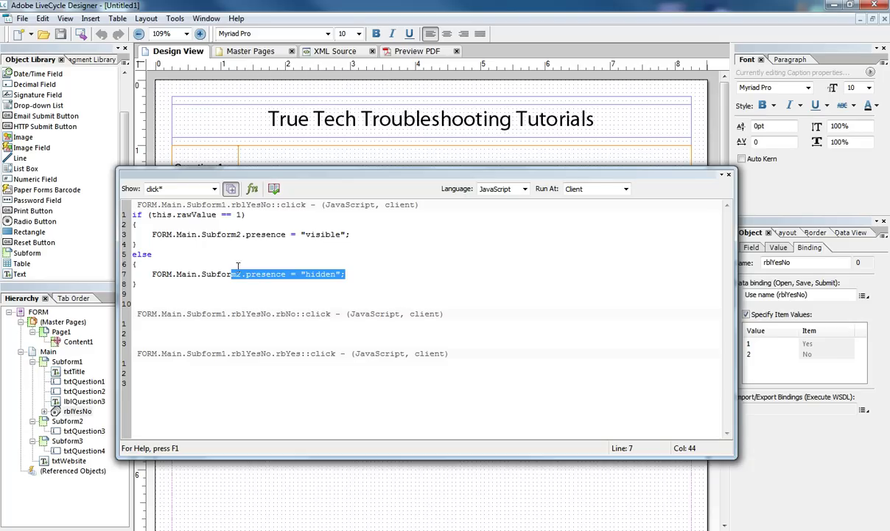
pyautogui.click(239, 215)
pyautogui.click(721, 174)
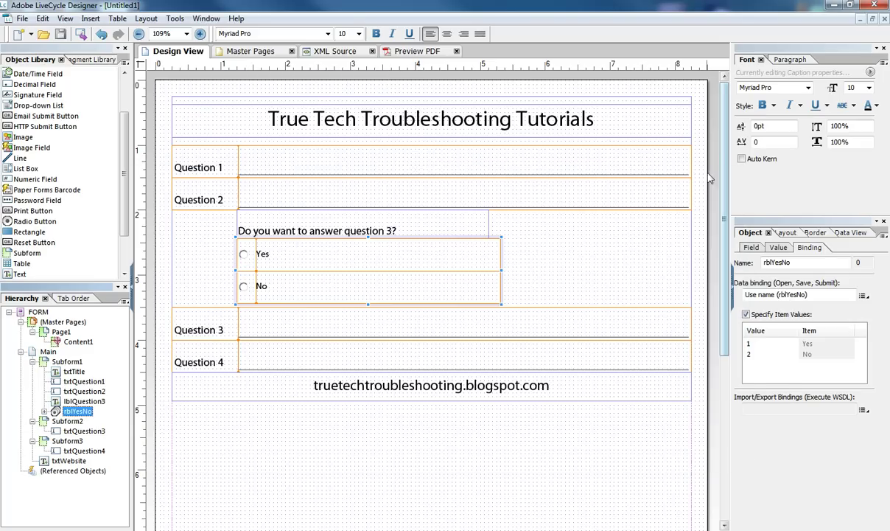
pyautogui.click(417, 51)
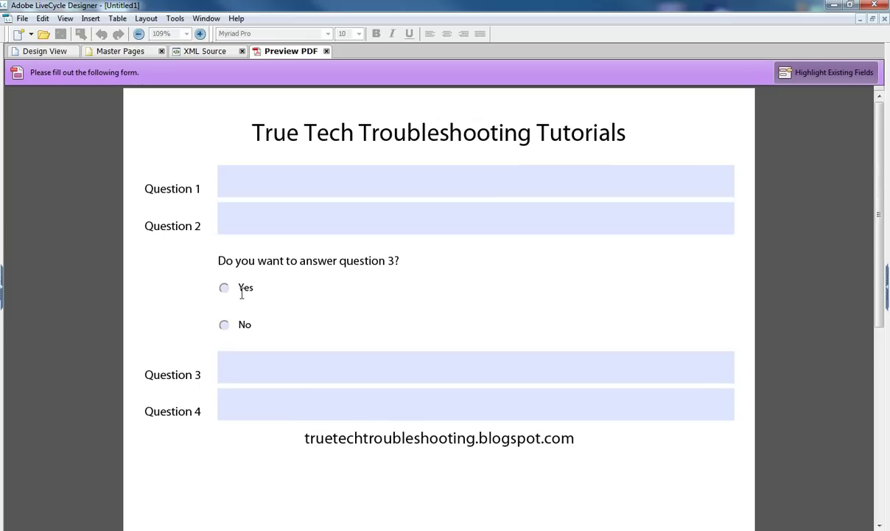
# - Toggle Yes and No repeatedly to confirm Question 3 shows and hides, then return to Design View
pyautogui.click(224, 288)
pyautogui.click(224, 325)
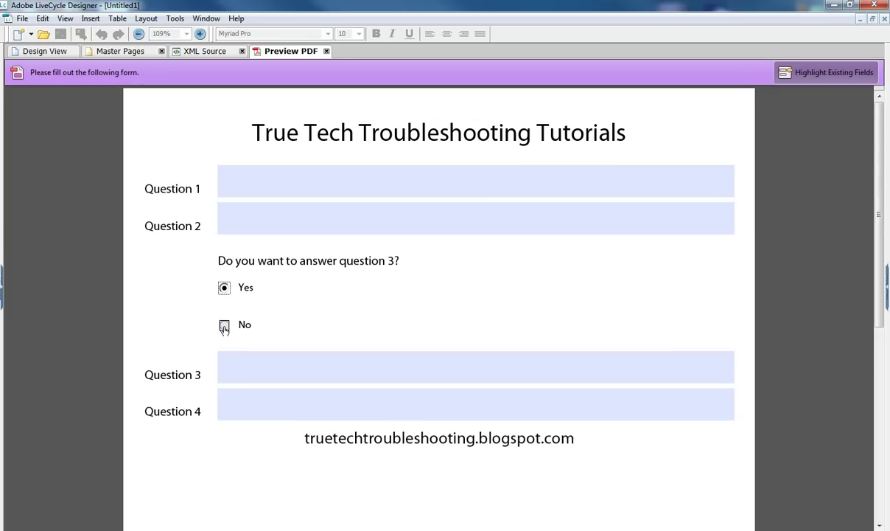
pyautogui.click(224, 289)
pyautogui.click(224, 325)
pyautogui.click(224, 288)
pyautogui.click(224, 324)
pyautogui.click(224, 287)
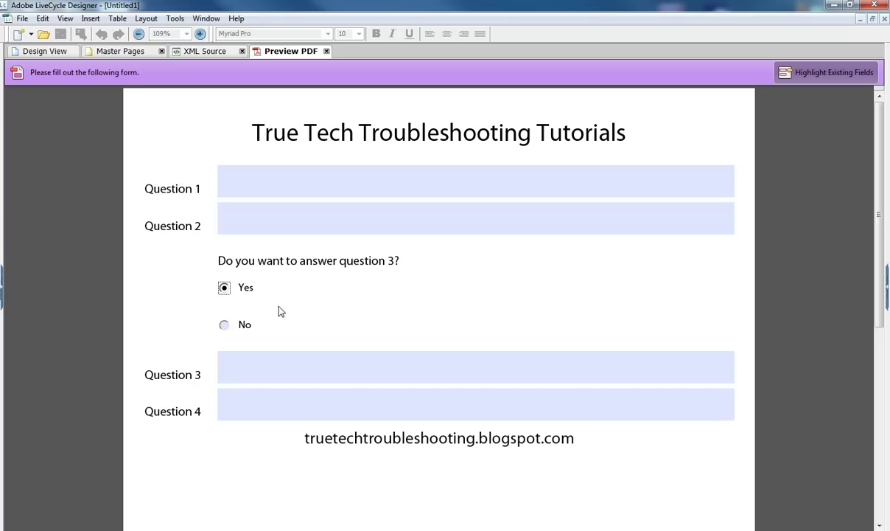
pyautogui.click(224, 325)
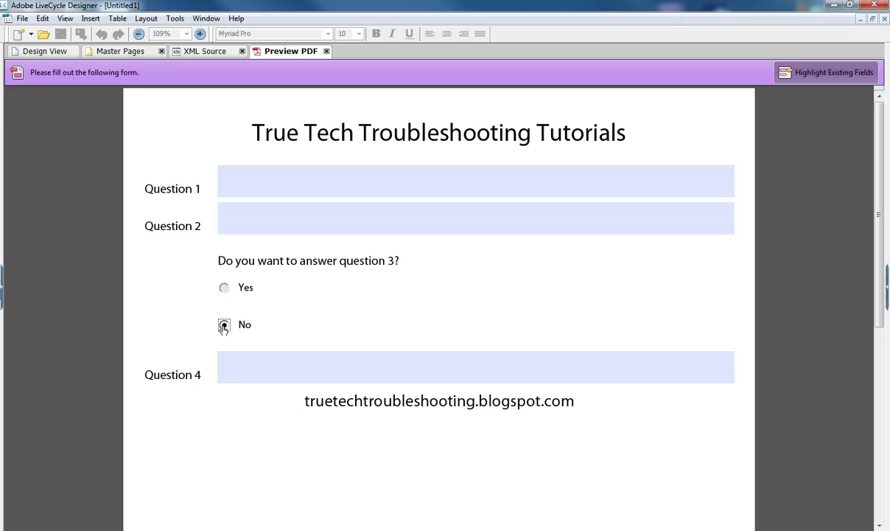
pyautogui.click(46, 52)
pyautogui.click(327, 119)
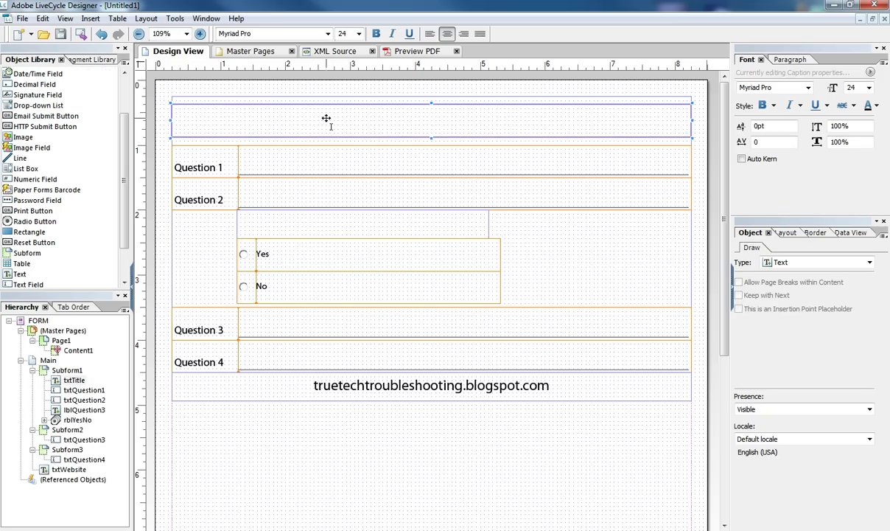